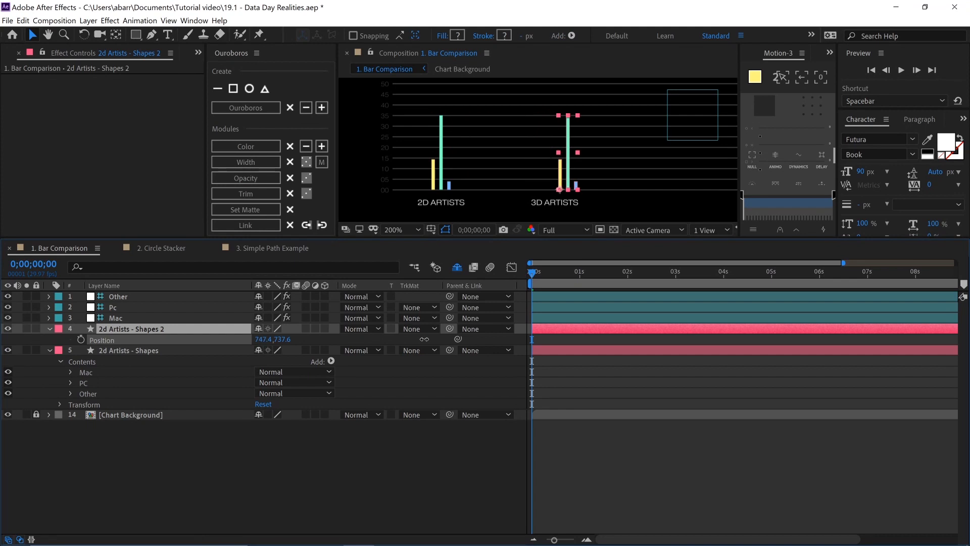
Reveal the expressions on the 2d Artists - Shapes 2 layer and examine the layer and slider references in its three Size expressions
left_click(116, 329)
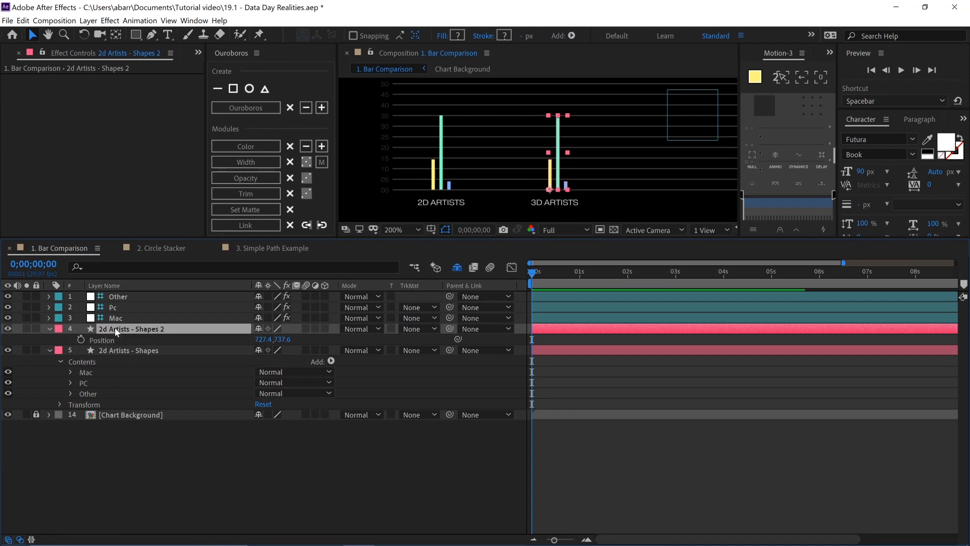
key("p")
key("e")
key("e")
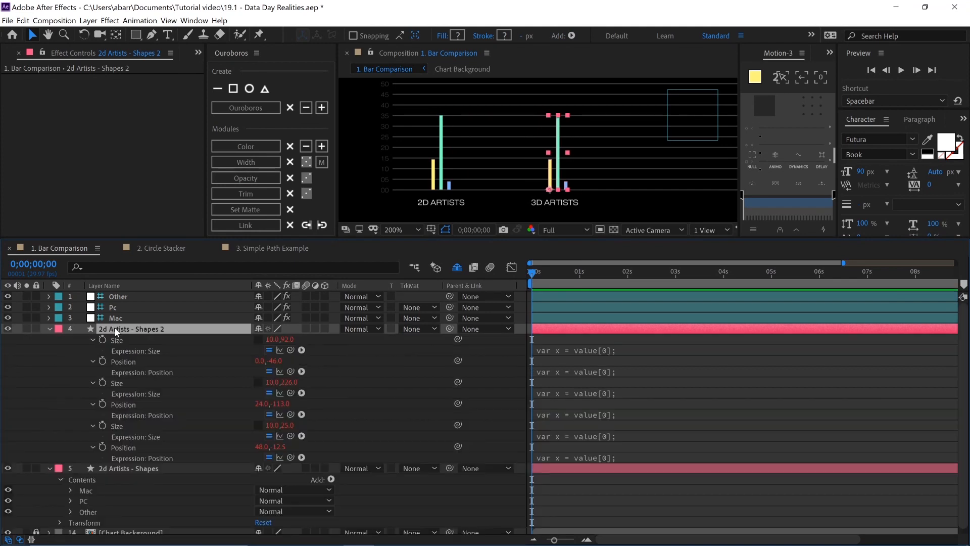
left_click(578, 350)
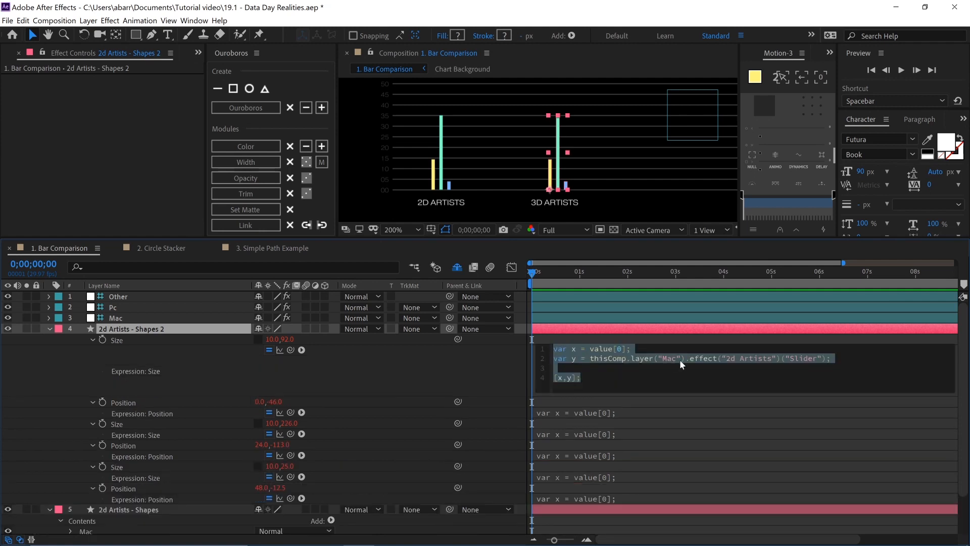
left_click_drag(731, 358, 767, 360)
left_click(749, 360)
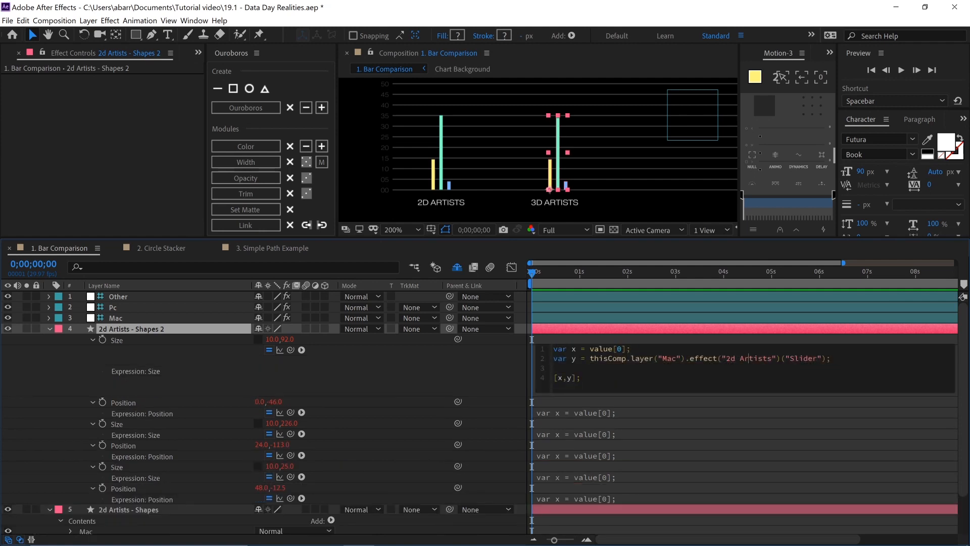
left_click(189, 423)
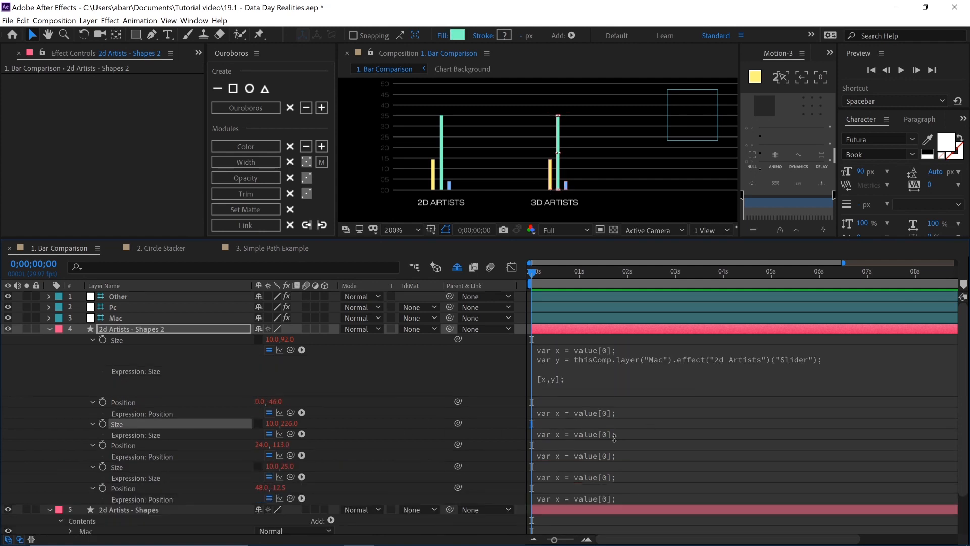
left_click(601, 433)
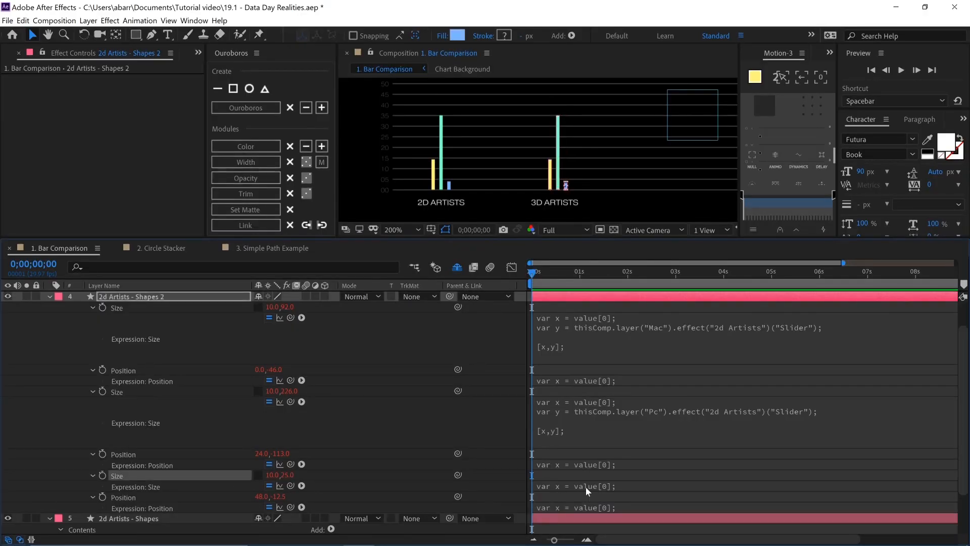
left_click(587, 488)
left_click(596, 503)
left_click_drag(731, 494, 844, 494)
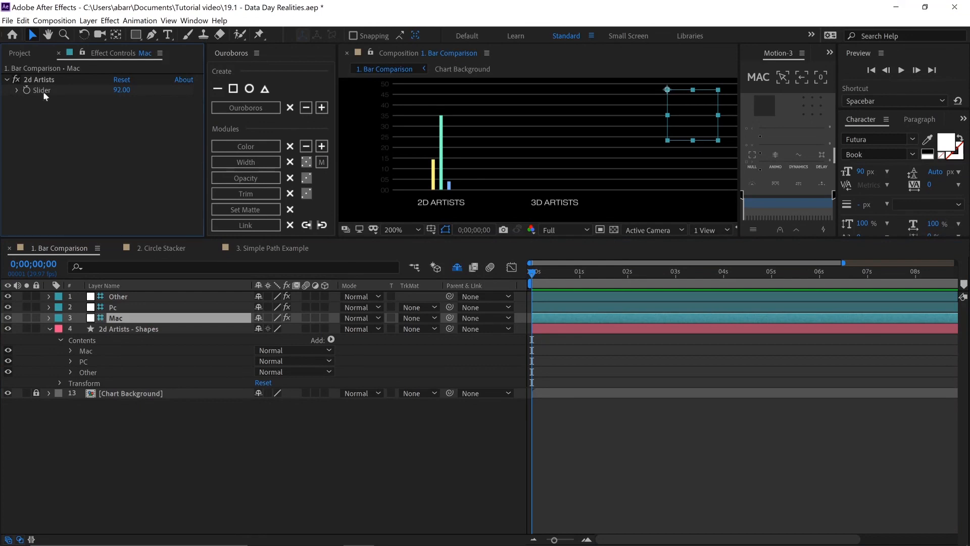
Duplicate the 2d Artists slider effect on the Mac null and rename the copy 3d Artists
left_click(40, 81)
key("ctrl+d")
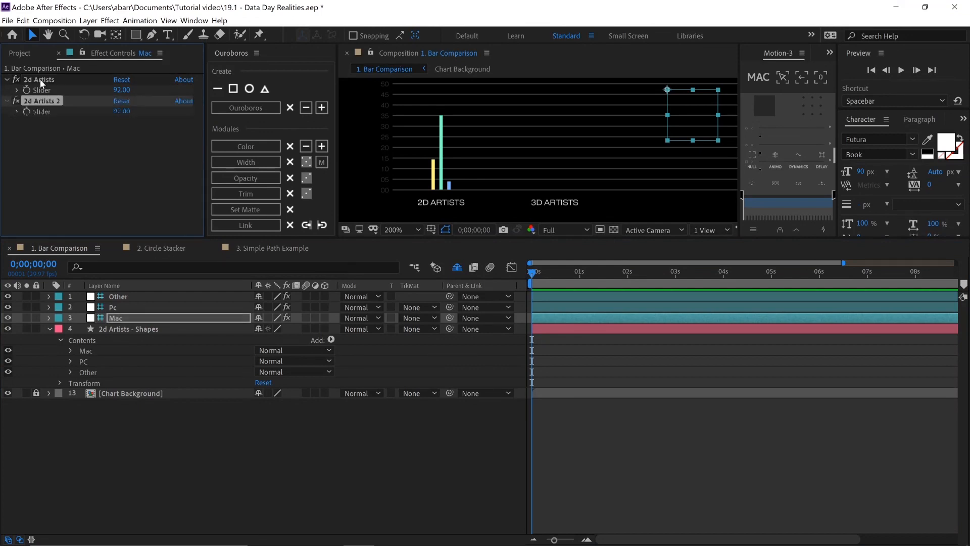
key("Return")
key("End")
key("BackSpace")
key("BackSpace")
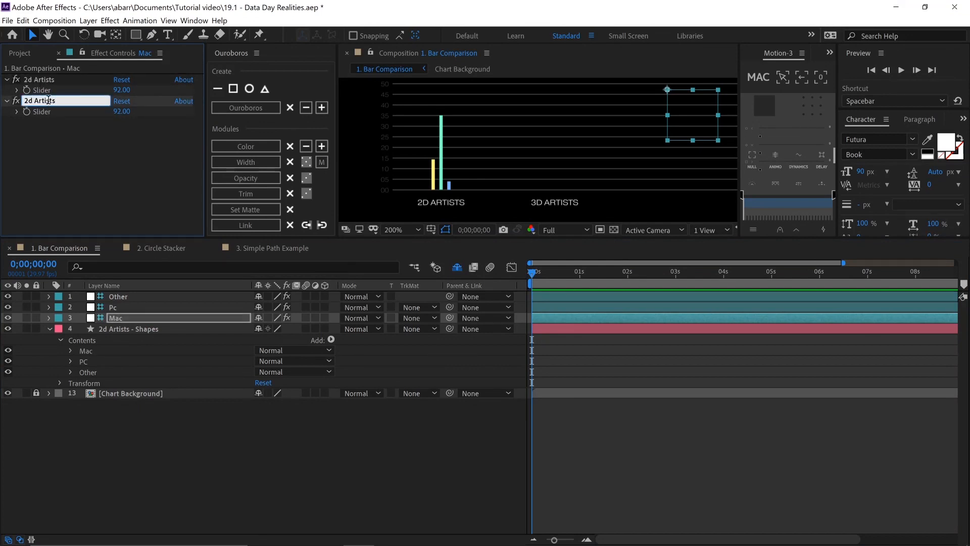
key("Delete")
type("3d")
key("Return")
Duplicate the 2d Artists slider effect on the Pc null and rename the copy 3d Artists
left_click(112, 305)
left_click(42, 81)
key("ctrl+d")
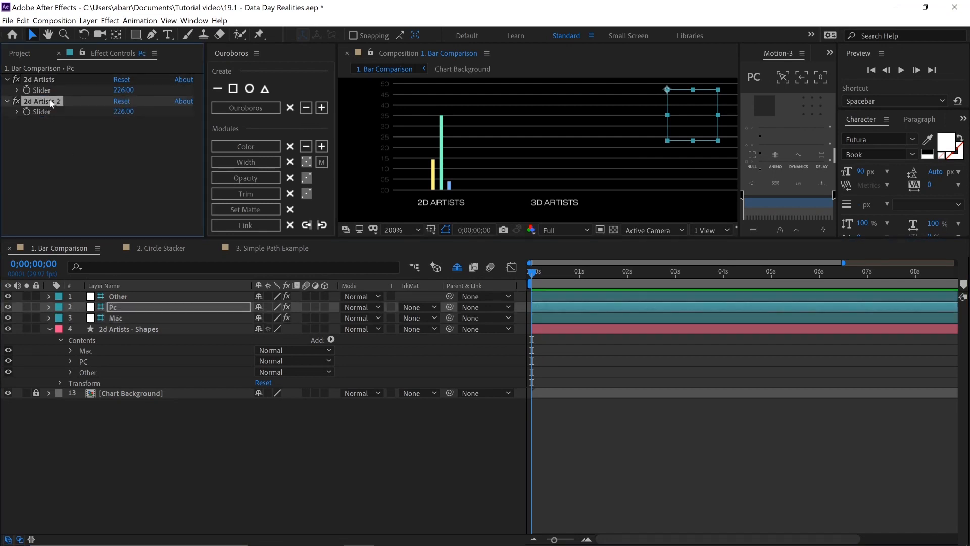
key("Return")
key("Delete")
type("3")
key("Return")
Duplicate the 2d Artists slider effect on the Other null and rename the copy 3d Artists
left_click(120, 296)
left_click(42, 81)
key("ctrl+d")
key("Return")
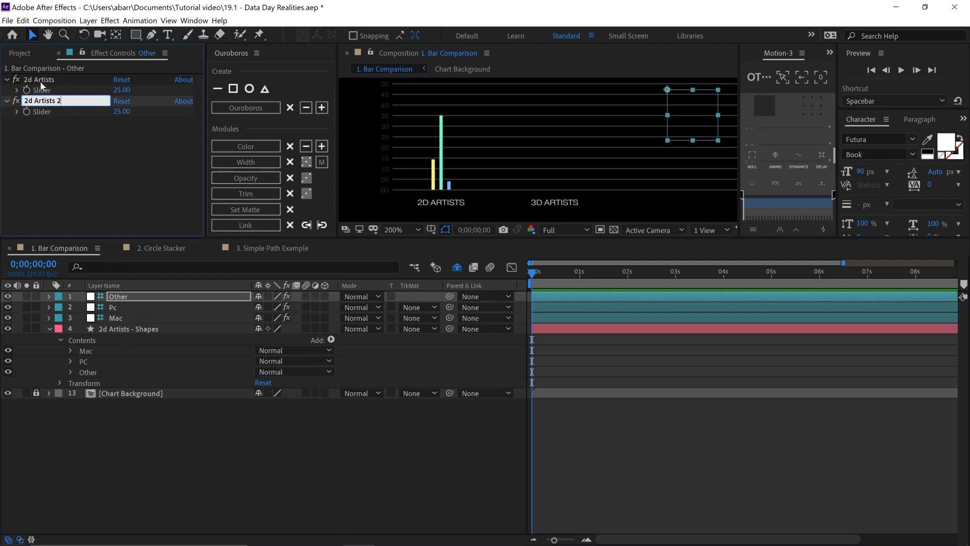
key("Delete")
type("3")
key("Return")
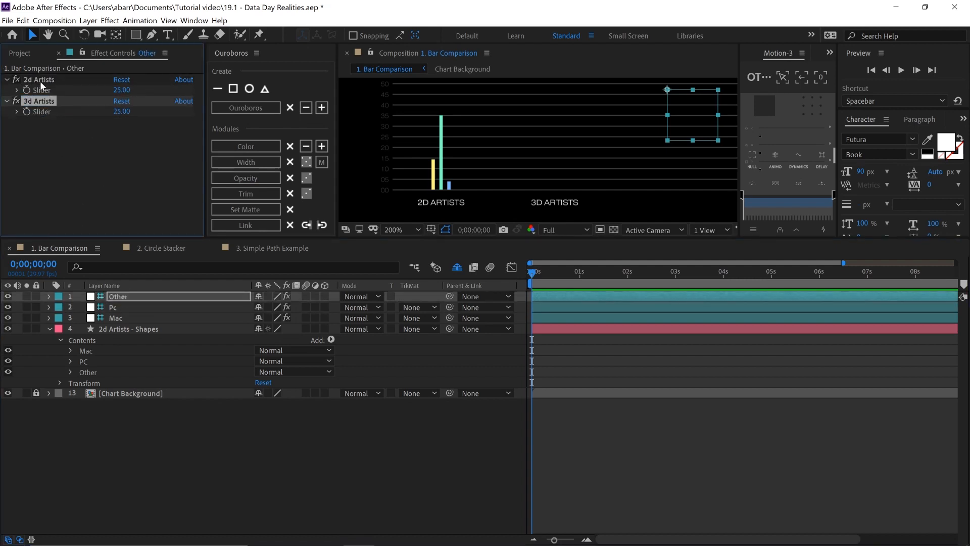
key("Return")
key("Left")
left_click(76, 147)
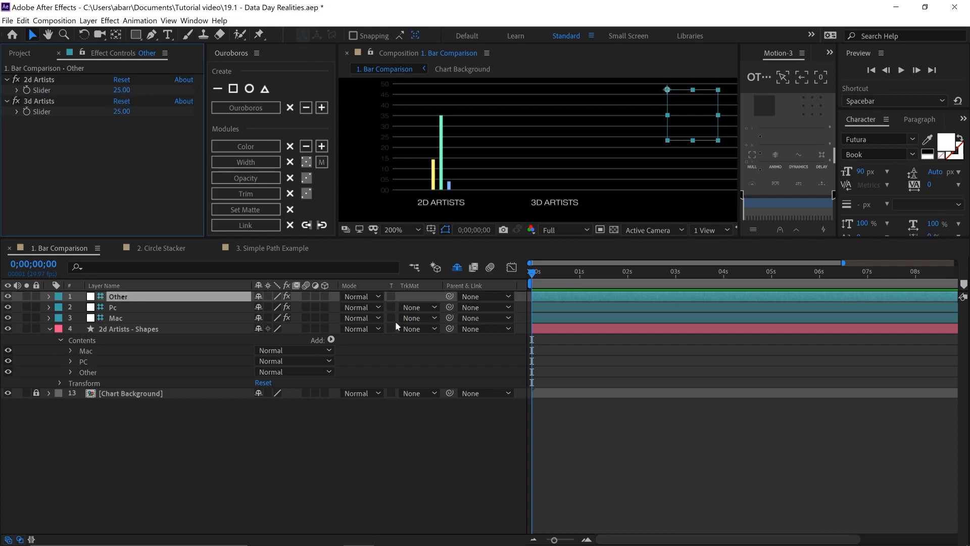
Begin the Mac rectangle's Size expression with the line var role = thisLayer.name.split(" - ")[0];
mouse_move(762, 544)
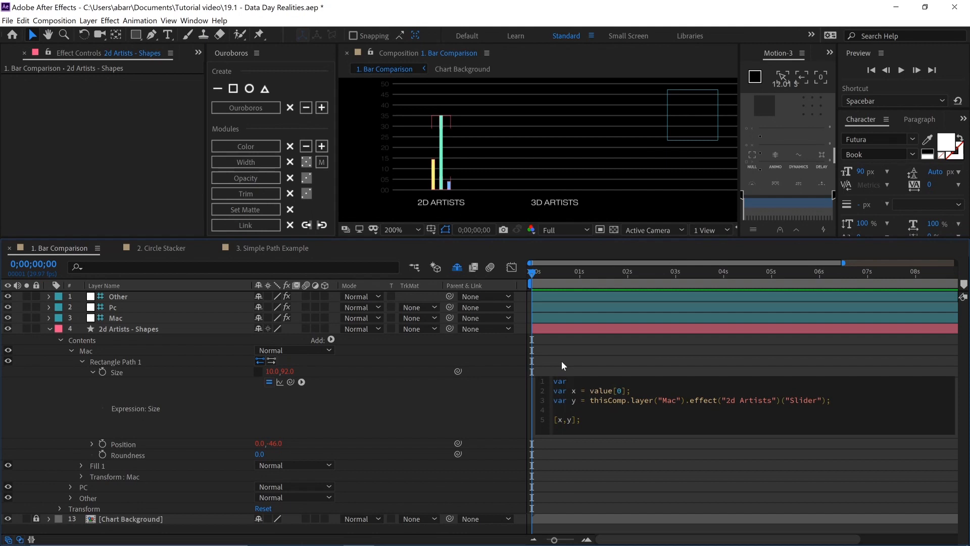
type("role = thisLayer")
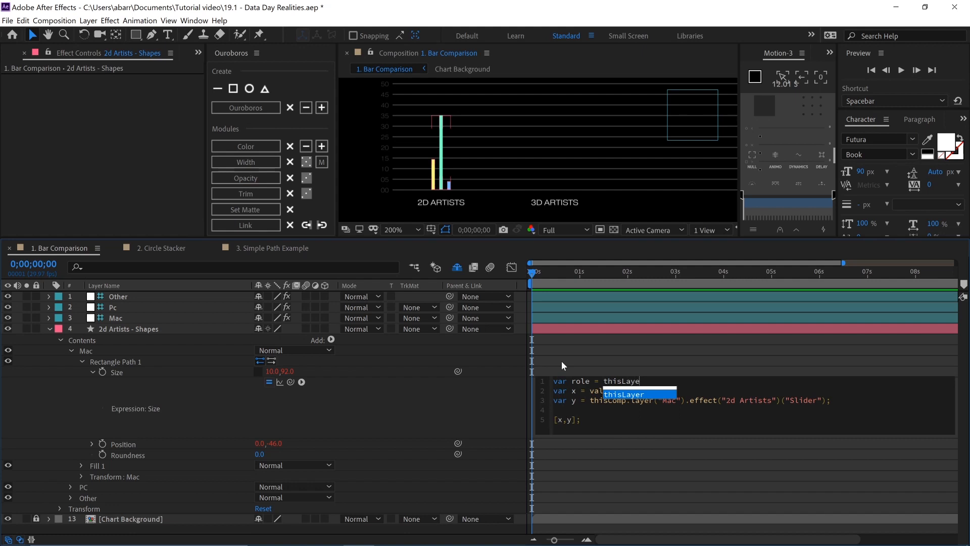
key("Escape")
type(".name")
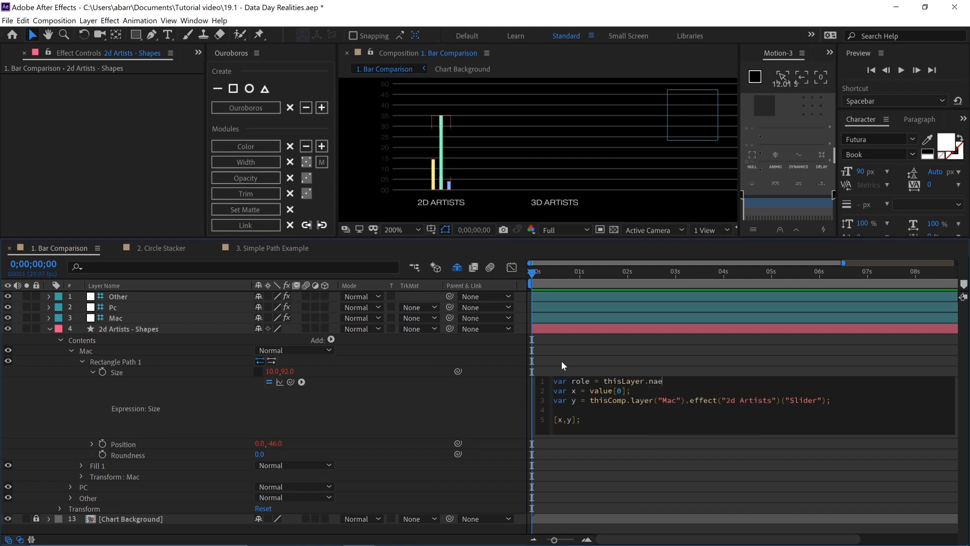
type(".split()\" -")
Replace "2d Artists" with the role variable in the effect reference of the Mac rectangle's Size expression and apply the expression
key("BackSpace")
key("BackSpace")
key("BackSpace")
key("BackSpace")
key("BackSpace")
key("BackSpace")
key("BackSpace")
key("BackSpace")
key("BackSpace")
key("BackSpace")
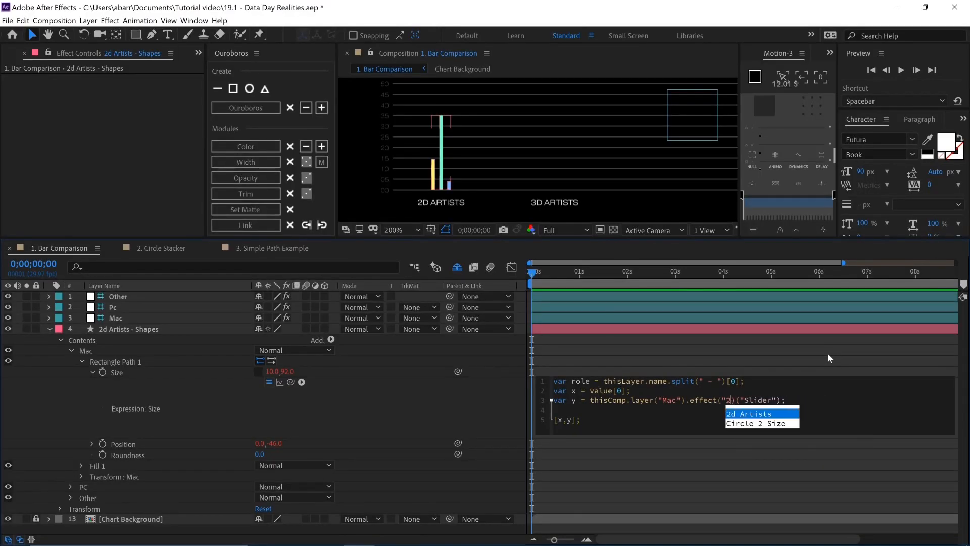
key("BackSpace")
key("BackSpace")
type("role")
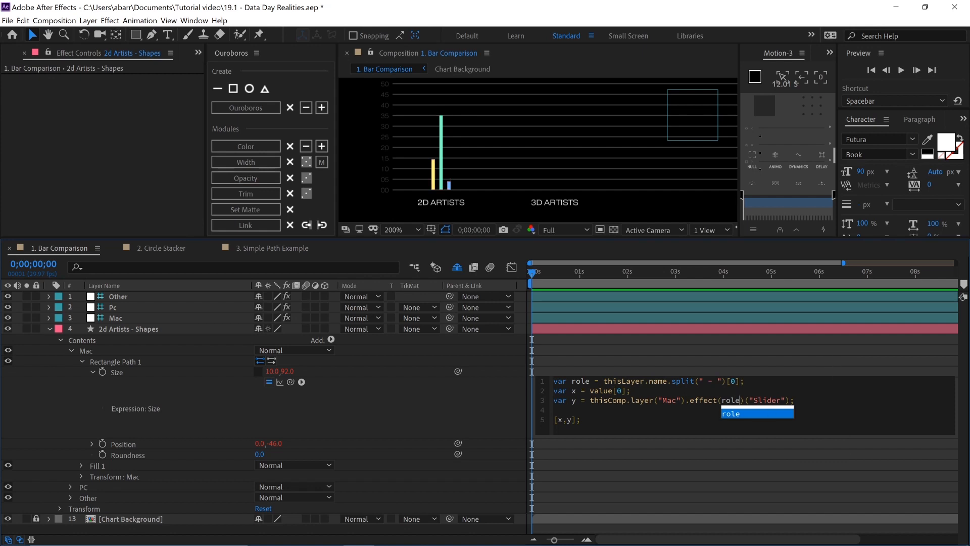
key("Return")
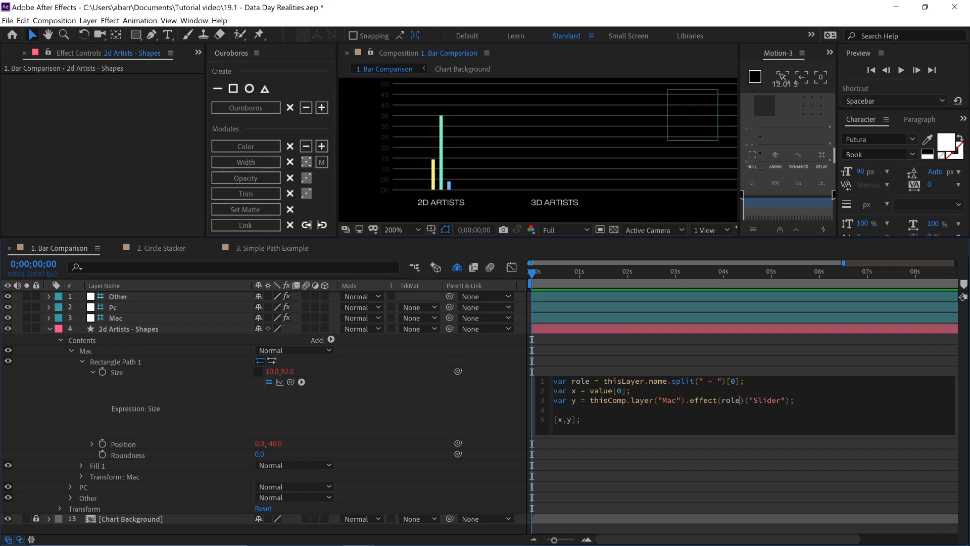
left_click(487, 398)
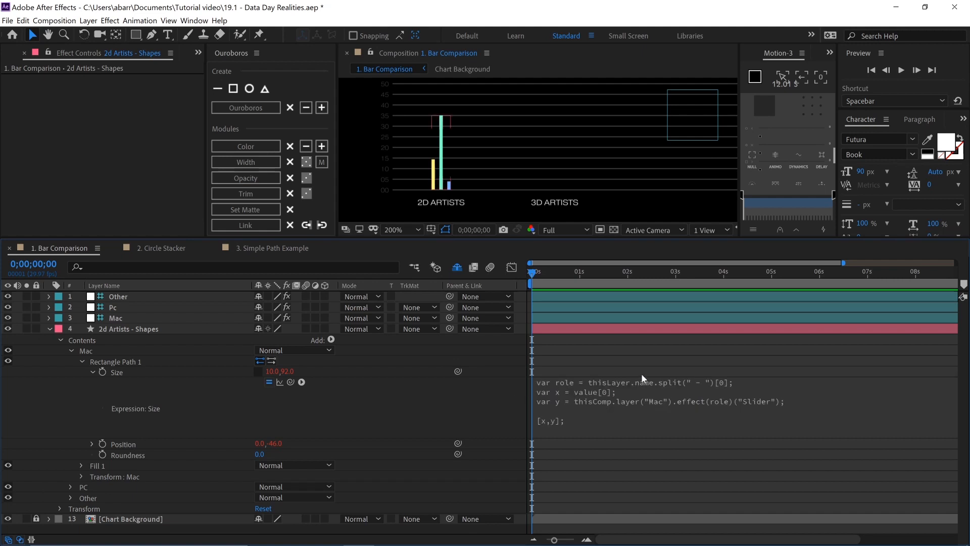
Set the Mac null's 2d Artists slider to 119 and collapse Rectangle Path 1 in the Mac shape group
left_click(120, 315)
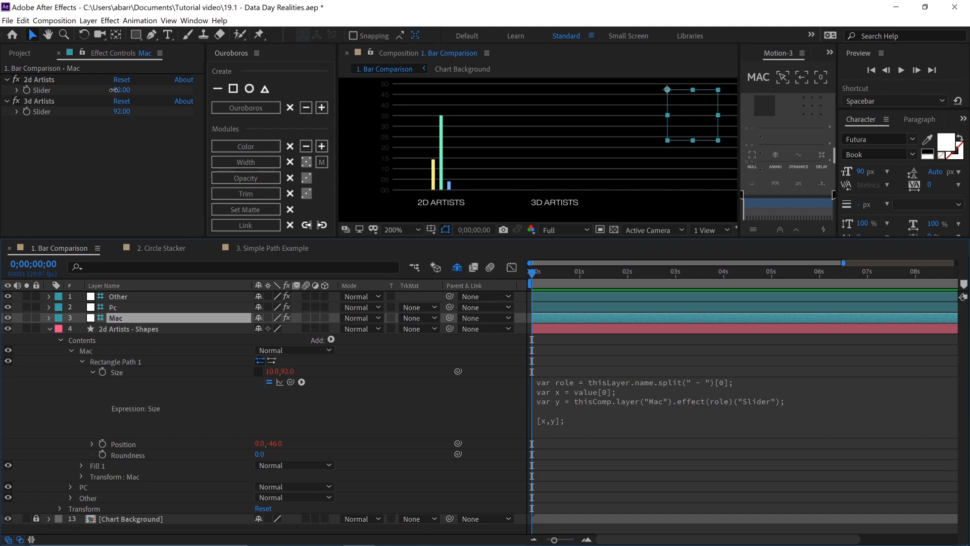
left_click_drag(114, 90, 143, 89)
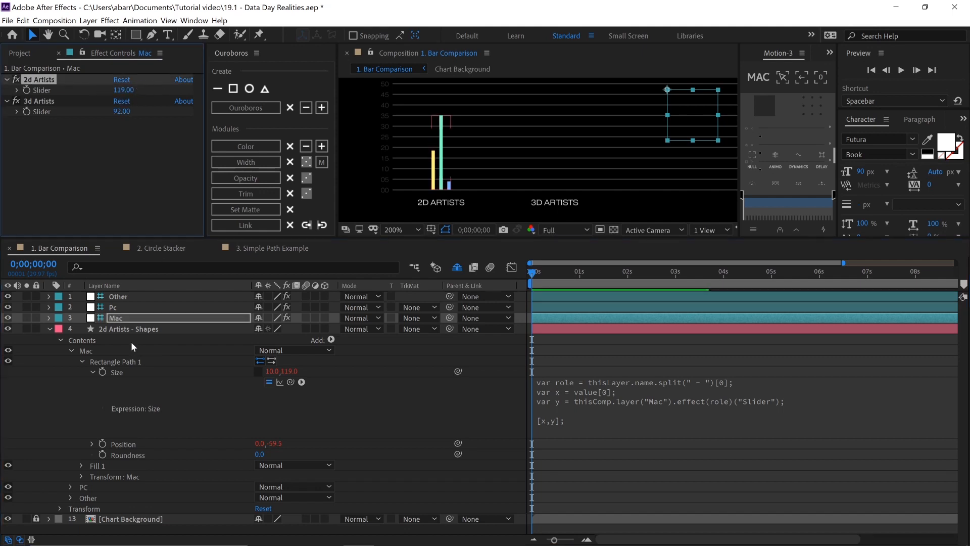
left_click(86, 487)
left_click(114, 372)
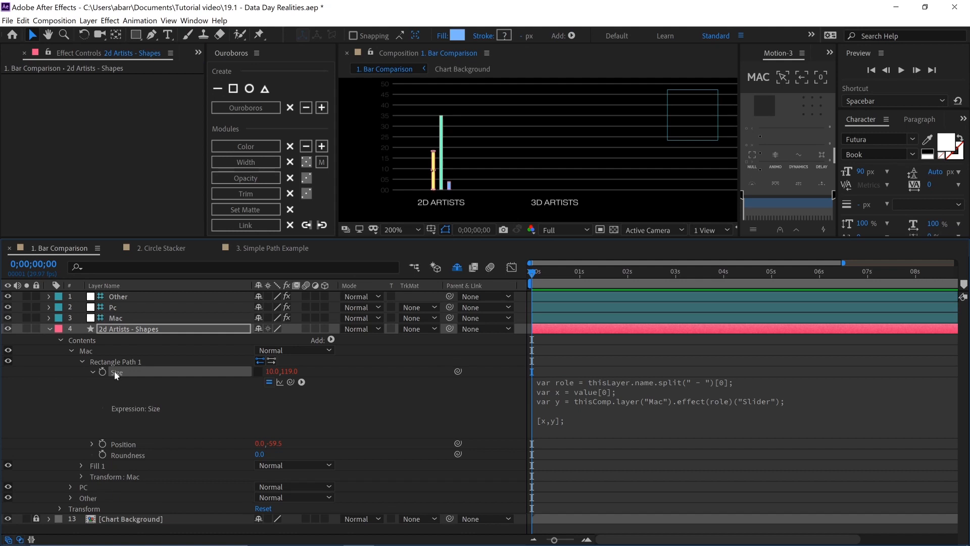
left_click(82, 362)
Add the line var role = thisLayer.name.split(" - ")[0]; at the start of the PC rectangle's Size expression
left_click(71, 393)
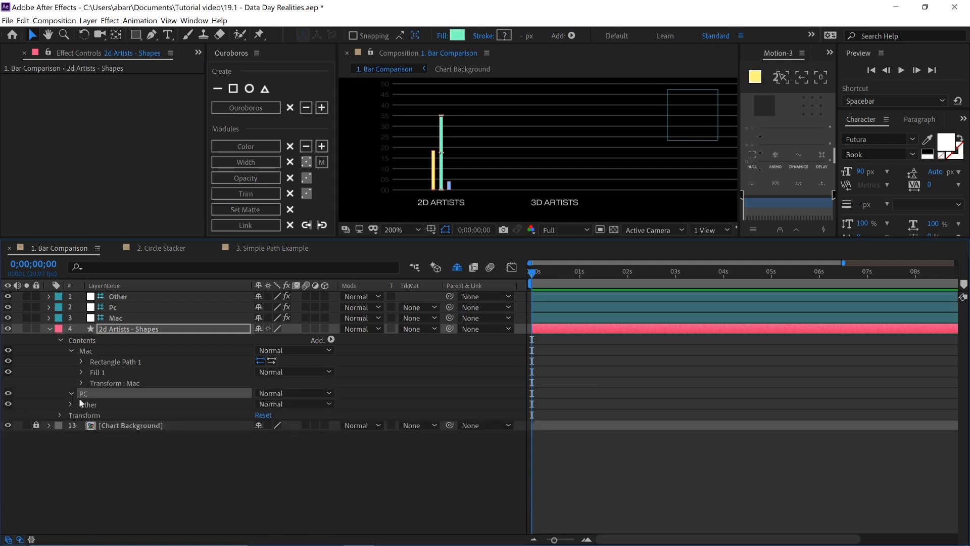
left_click(118, 415)
left_click(568, 427)
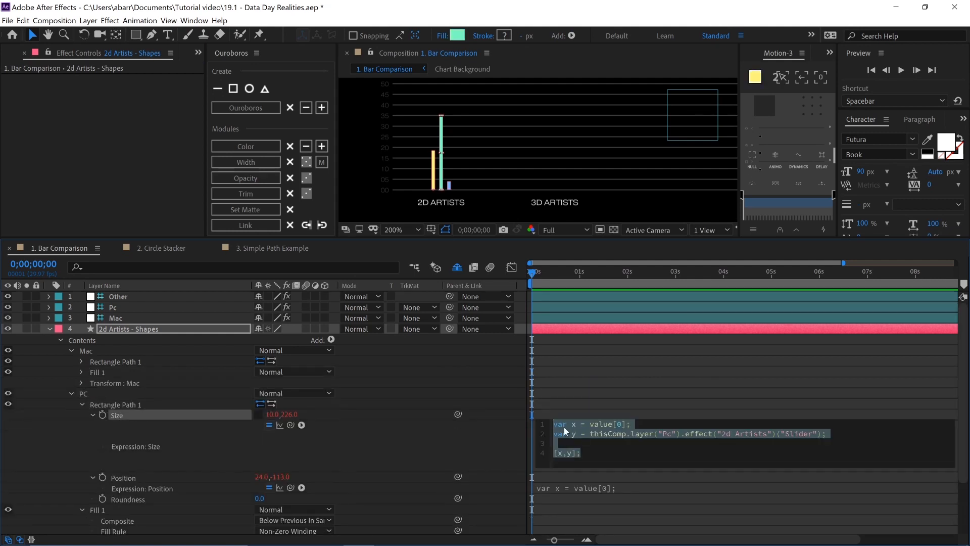
left_click(555, 424)
key("Return")
key("Up")
type("var role")
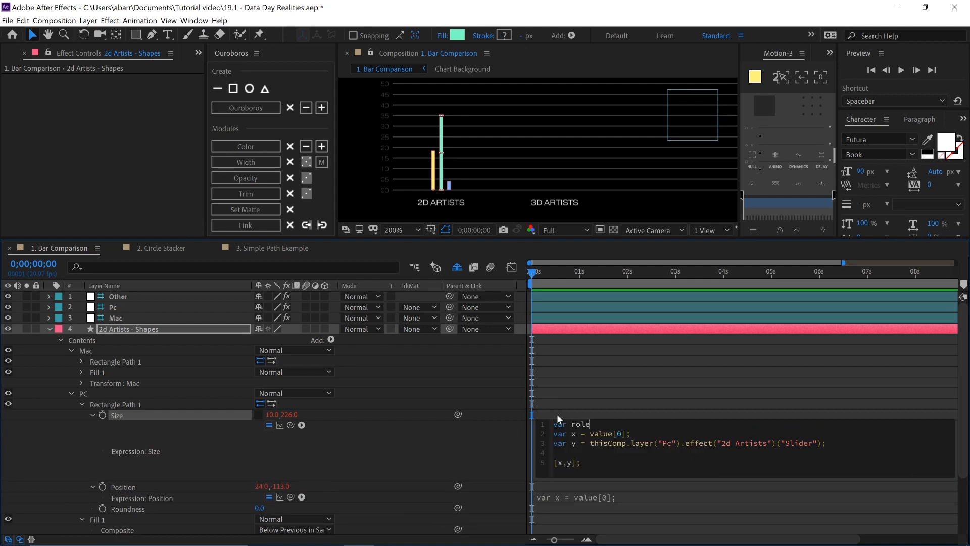
type(" = thisLayer.name")
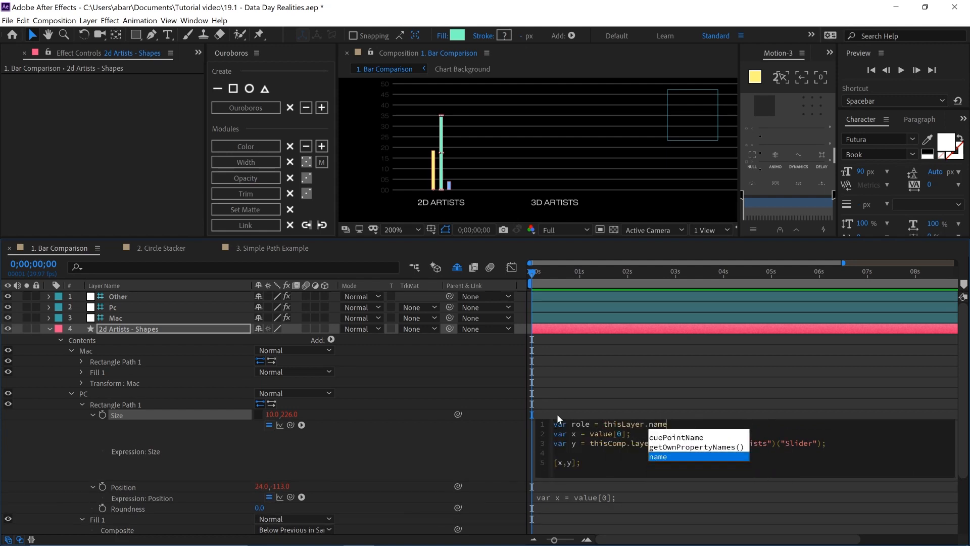
type(".split()\" - \"")
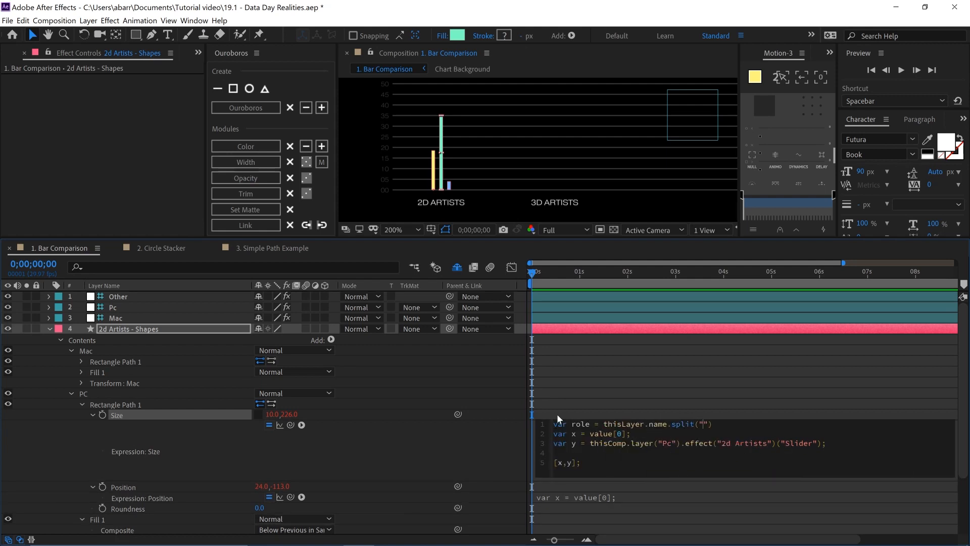
type("[0")
Replace "2d Artists" with role in the effect reference of the PC rectangle's Size expression and apply the expression
left_click_drag(772, 443, 719, 438)
type("role")
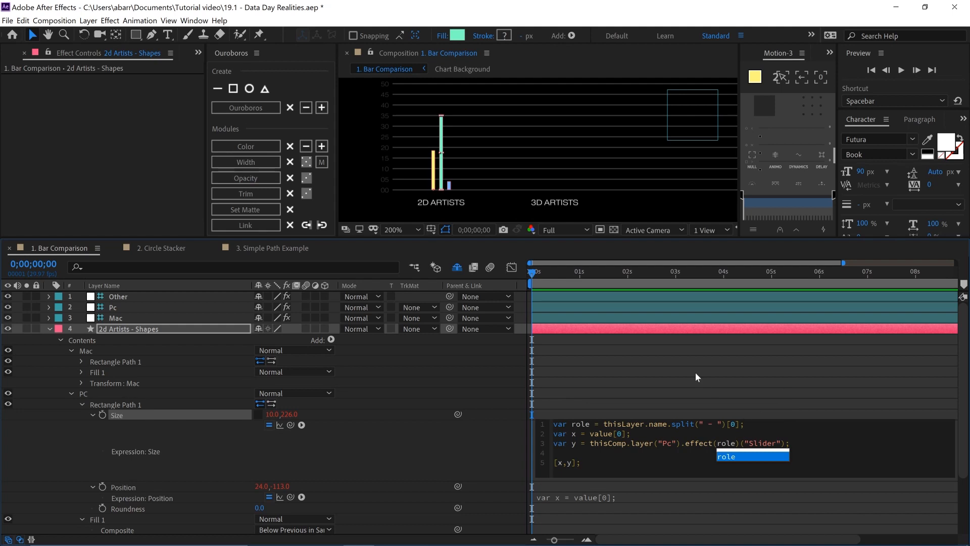
left_click(615, 381)
Set the Pc null's 2d Artists slider to 250
left_click(114, 306)
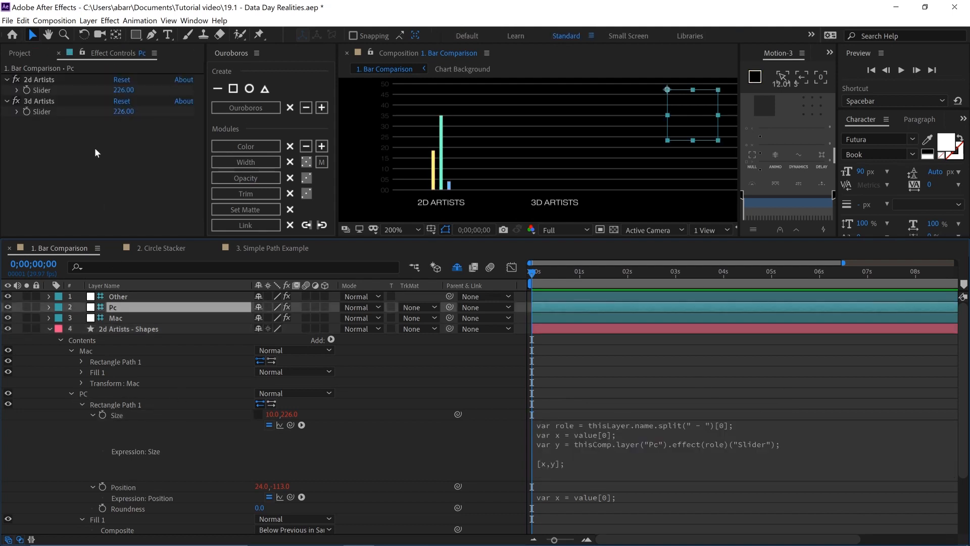
left_click(124, 90)
type("250")
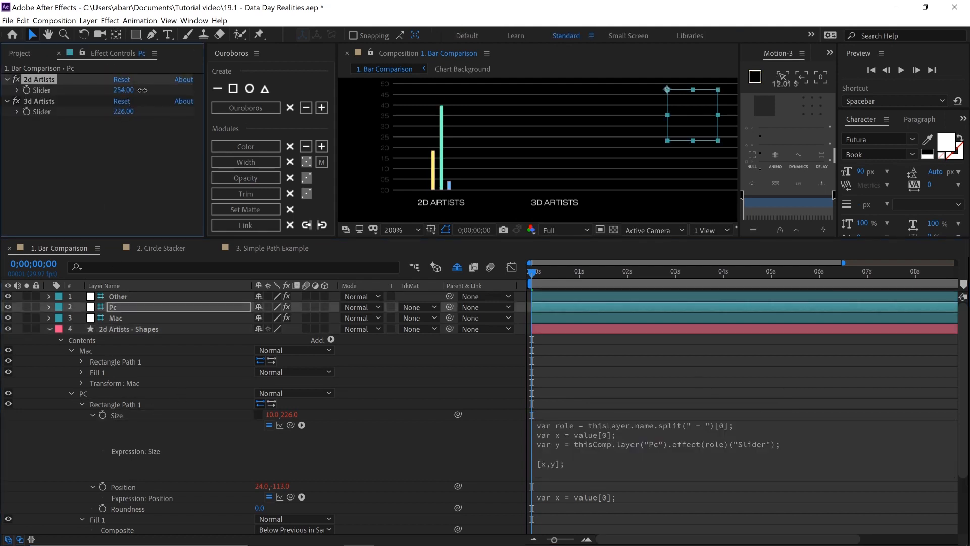
key("Return")
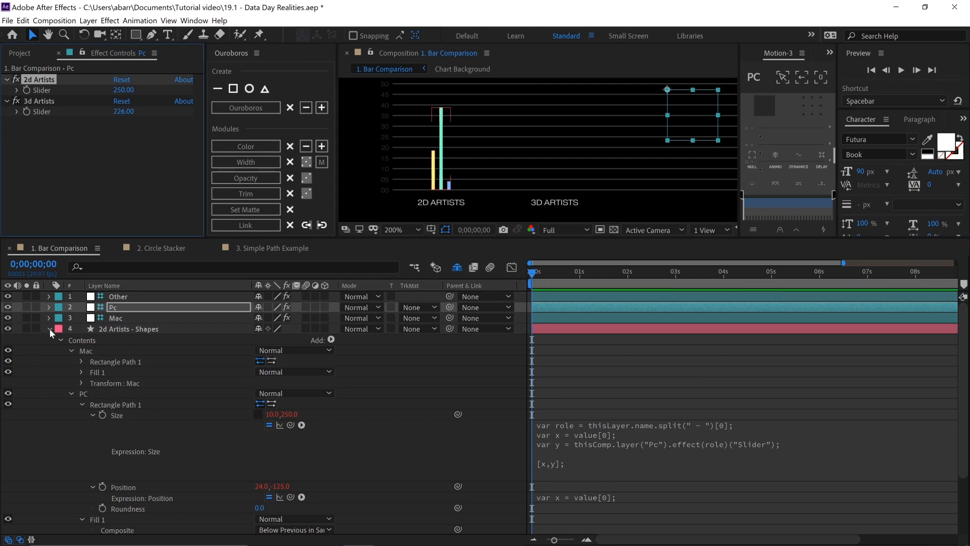
Add the line var role = thisLayer.name.split(" - ")[0]; at the start of the Other rectangle's Size expression
left_click(72, 394)
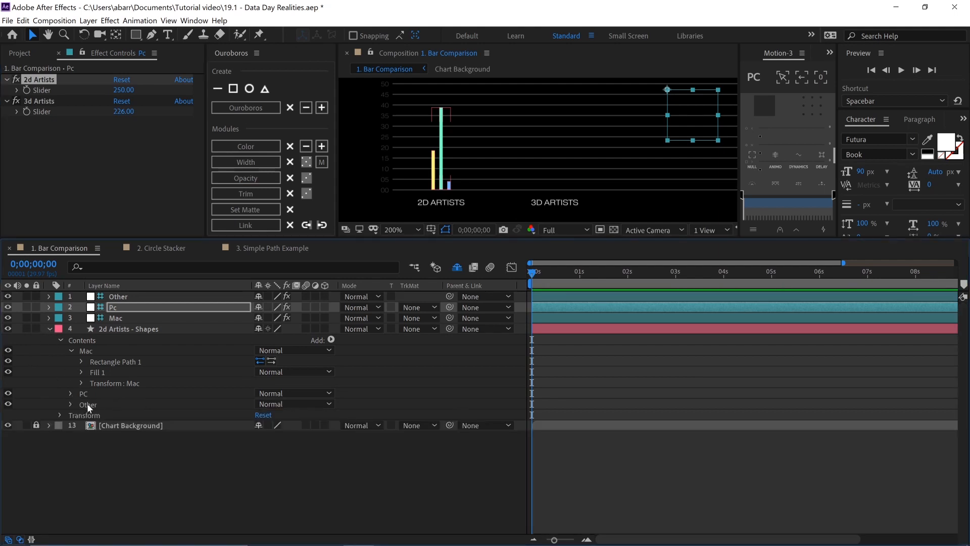
left_click(87, 403)
left_click(70, 404)
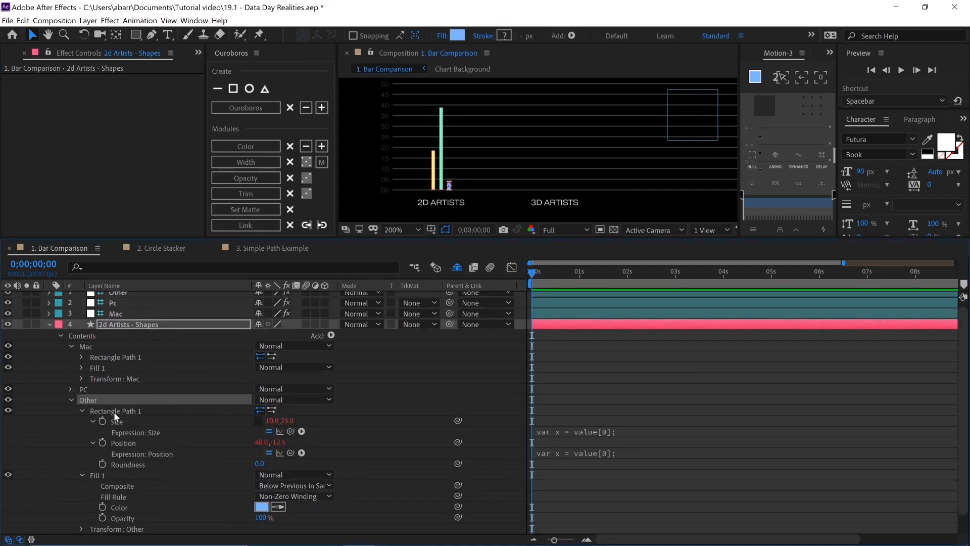
scroll(113, 411, "down", 2)
left_click(125, 413)
left_click(581, 410)
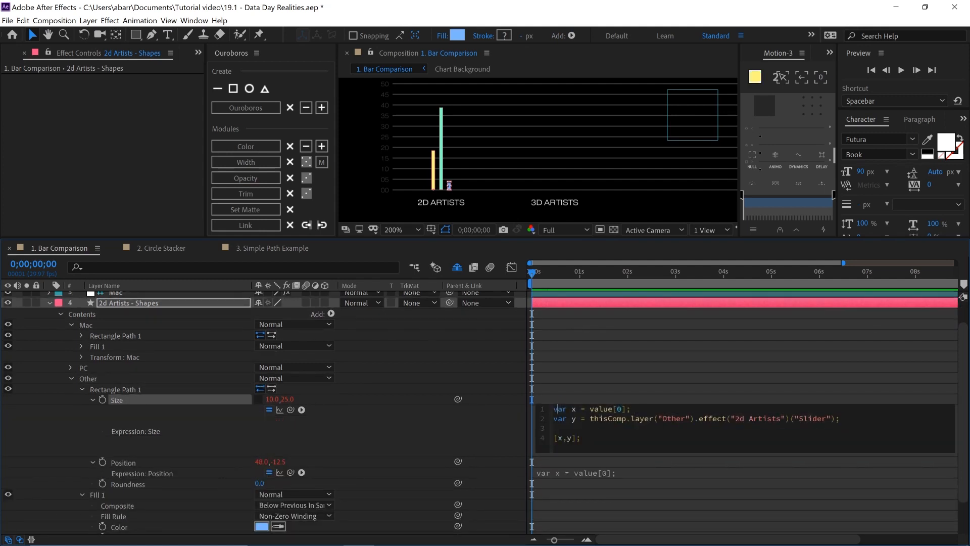
key("Return")
key("Up")
type("var role = ")
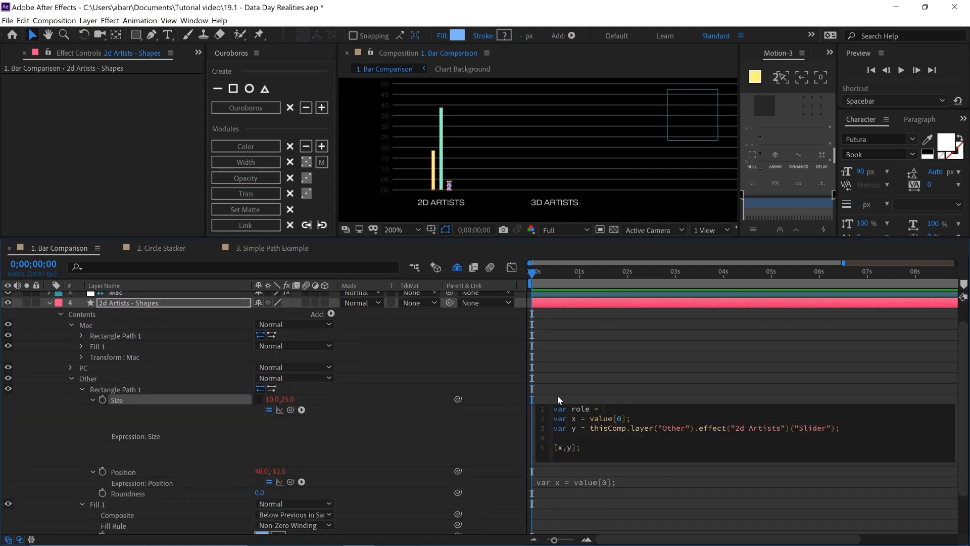
type("thisLayer.name.split()\" - ")
type("[0]")
Replace "2d Artists" with role in the effect reference of the Other rectangle's Size expression and apply the expression
key("BackSpace")
key("BackSpace")
key("BackSpace")
key("BackSpace")
key("BackSpace")
key("BackSpace")
key("BackSpace")
key("BackSpace")
key("BackSpace")
key("BackSpace")
key("BackSpace")
key("BackSpace")
type("role")
left_click(627, 392)
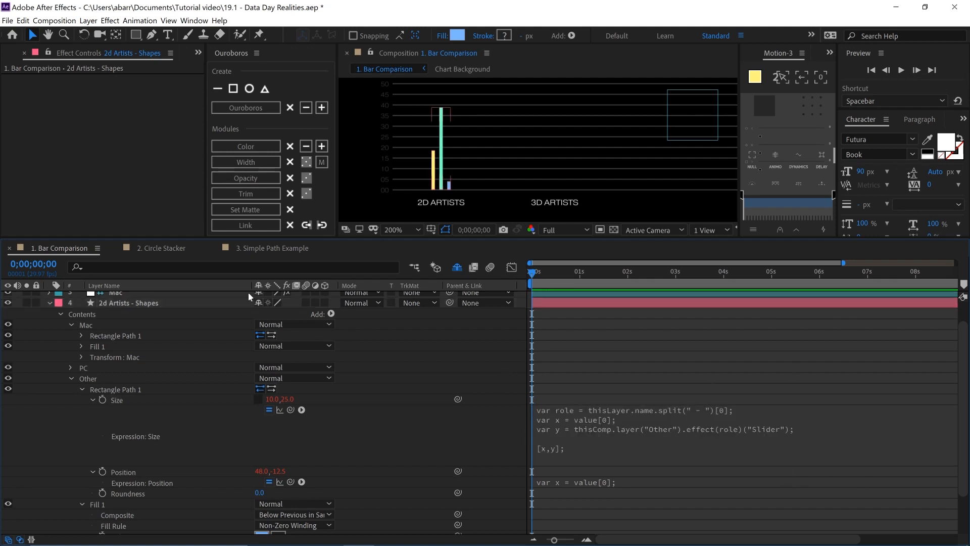
Set the Other null's 2d Artists slider to 26
scroll(133, 320, "up", 2)
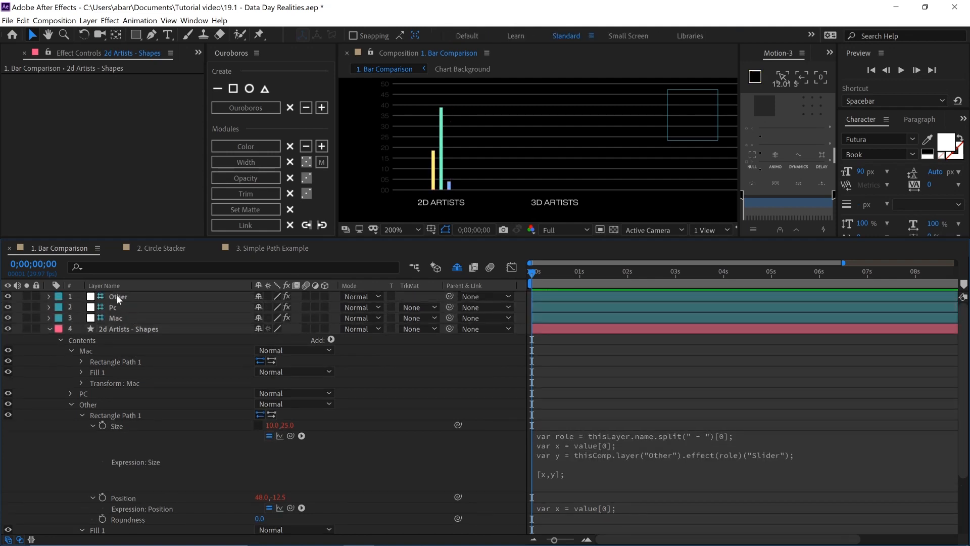
left_click(117, 295)
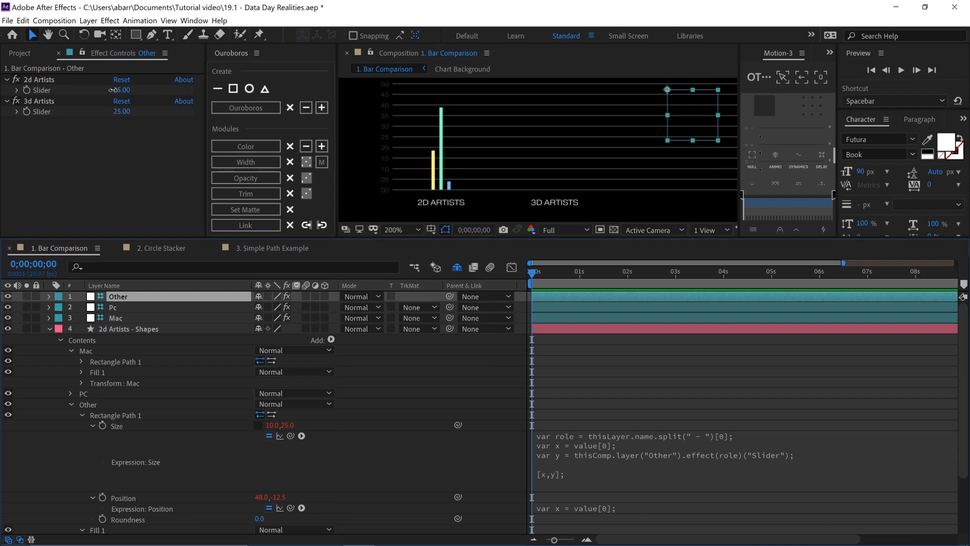
left_click_drag(122, 91, 119, 86)
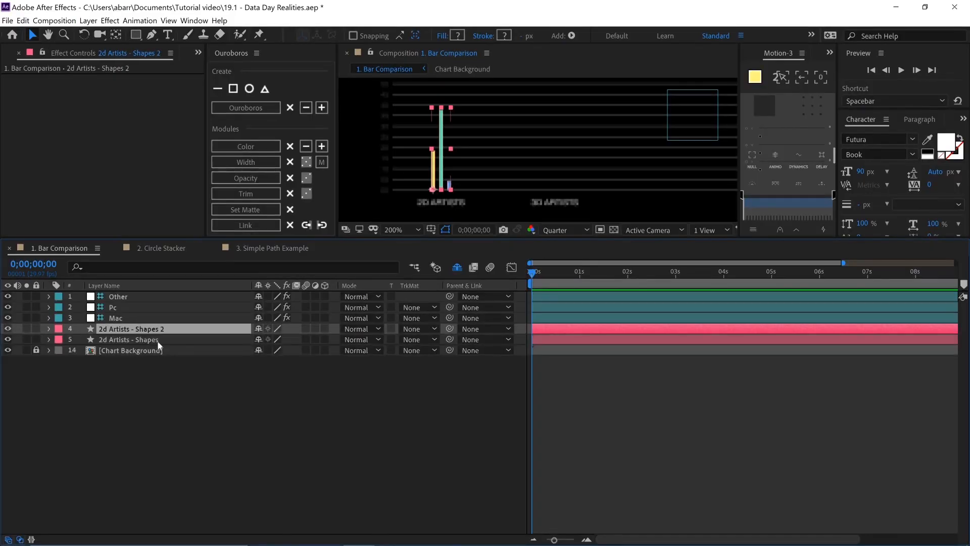
Rename the duplicated shape layer 3d Artists - Shapes and give it a Yellow label
key("Return")
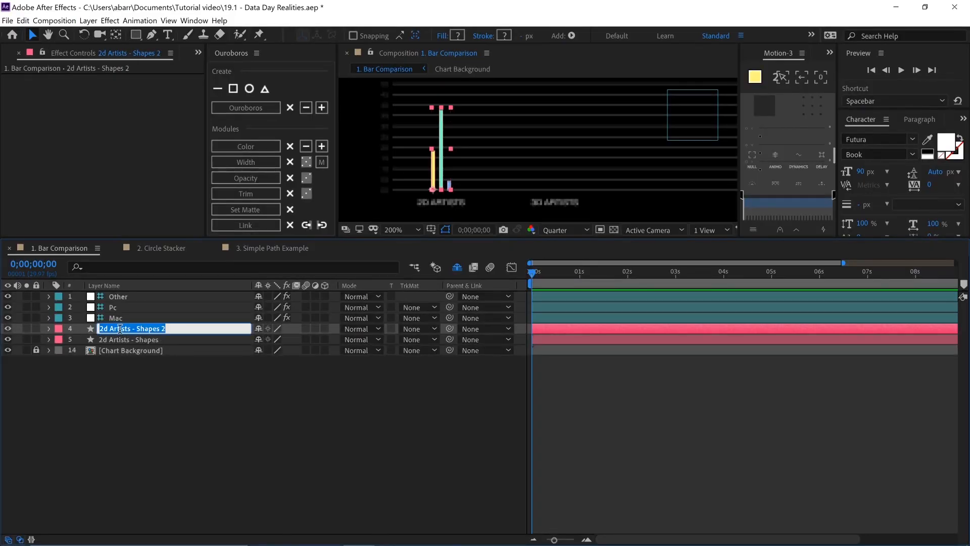
key("End")
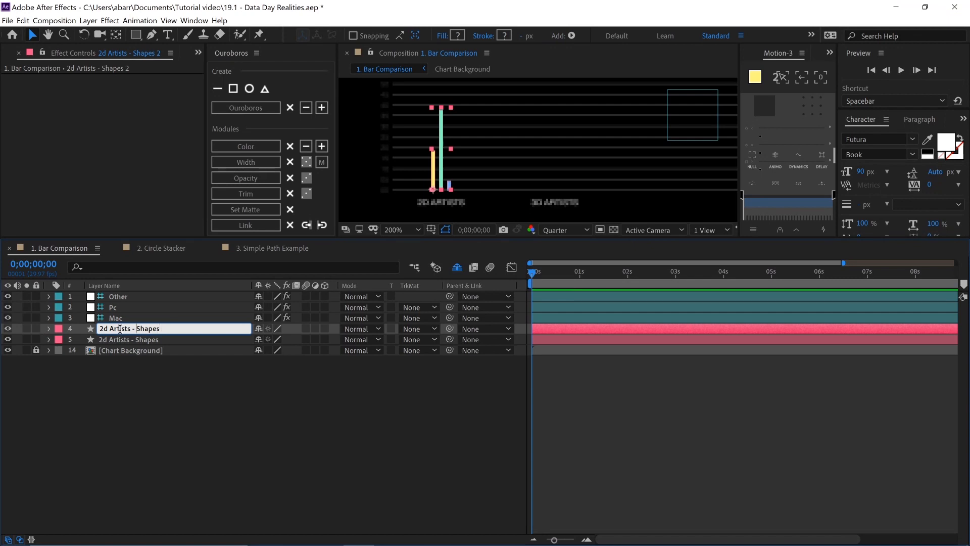
type("3")
key("Delete")
key("Return")
left_click(65, 327)
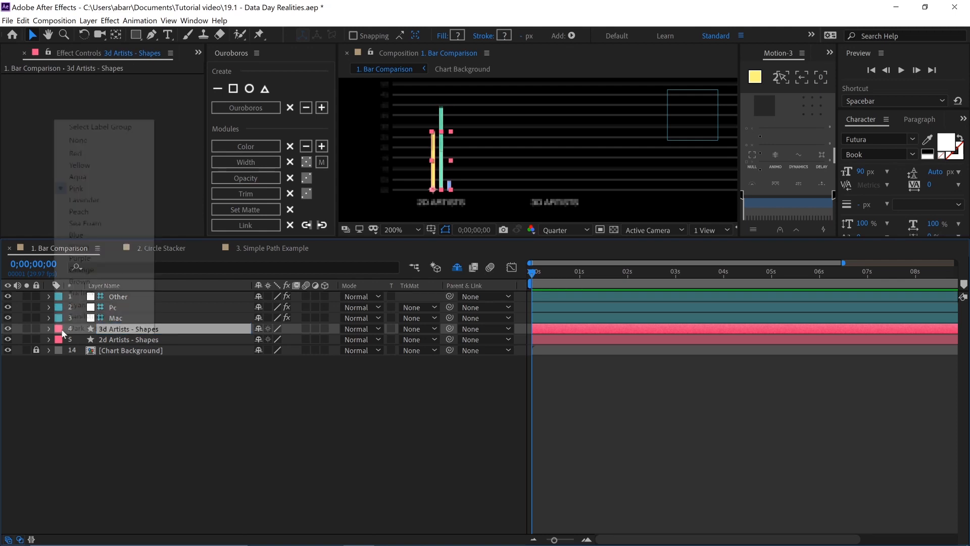
left_click(100, 168)
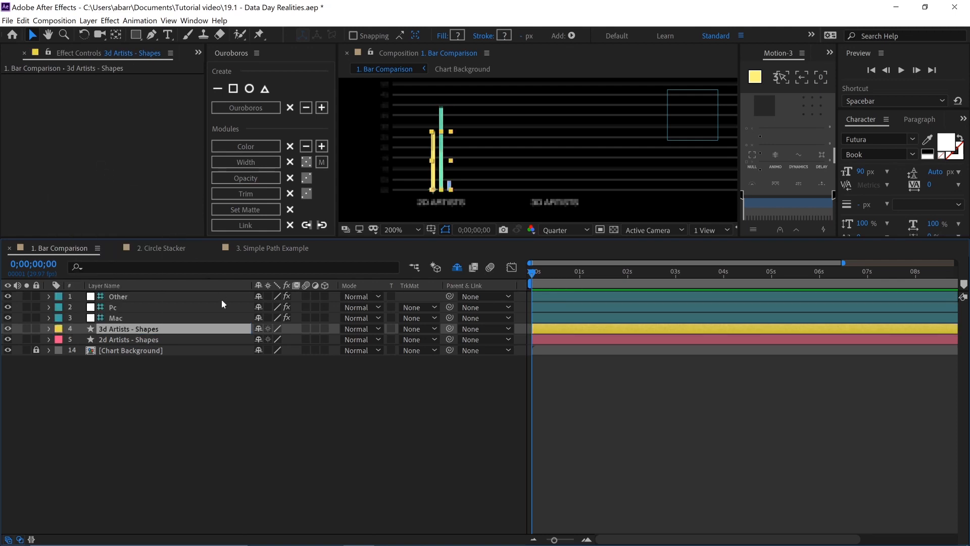
Move the 3d Artists - Shapes layer horizontally to an X position of 716.4, above the 3D ARTISTS caption, and deselect it
key("p")
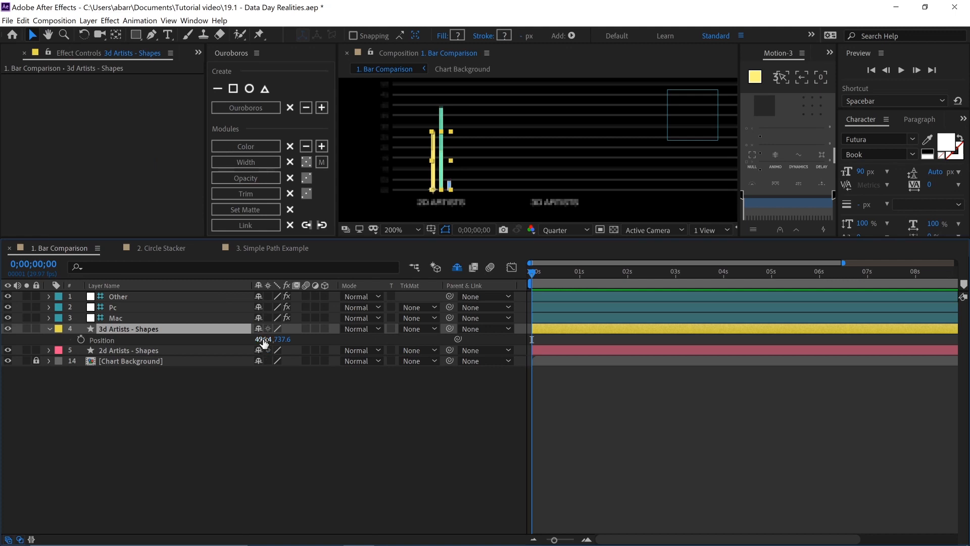
left_click_drag(264, 342, 321, 341)
left_click_drag(383, 350, 411, 349)
left_click(183, 390)
Set the Mac null's 3d Artists slider to 183 and lower the Pc null's 3d Artists slider
left_click(118, 318)
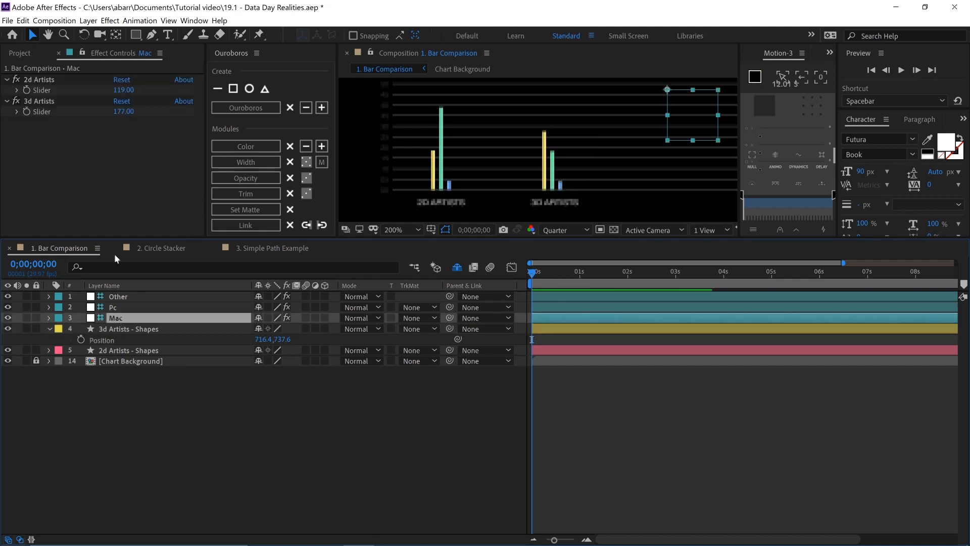
left_click_drag(117, 112, 107, 111)
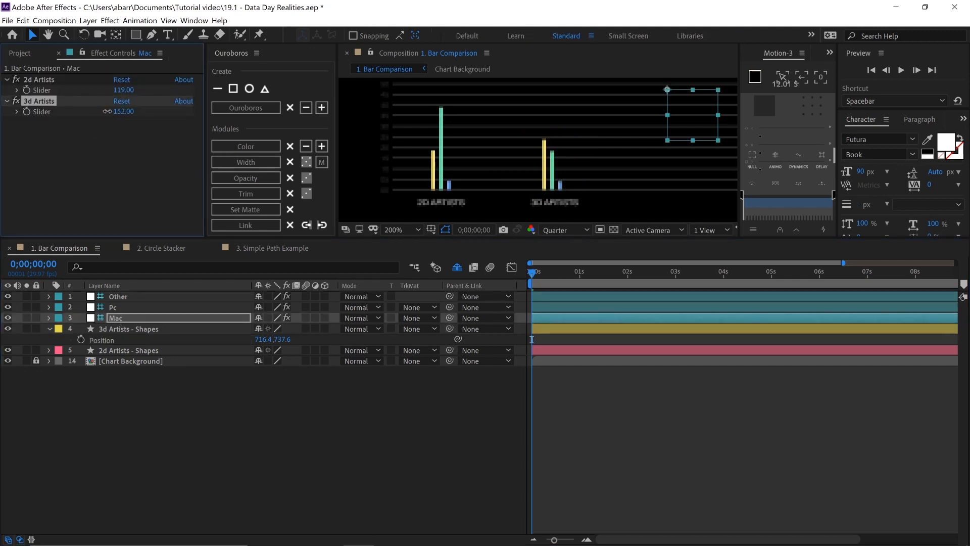
left_click(112, 307)
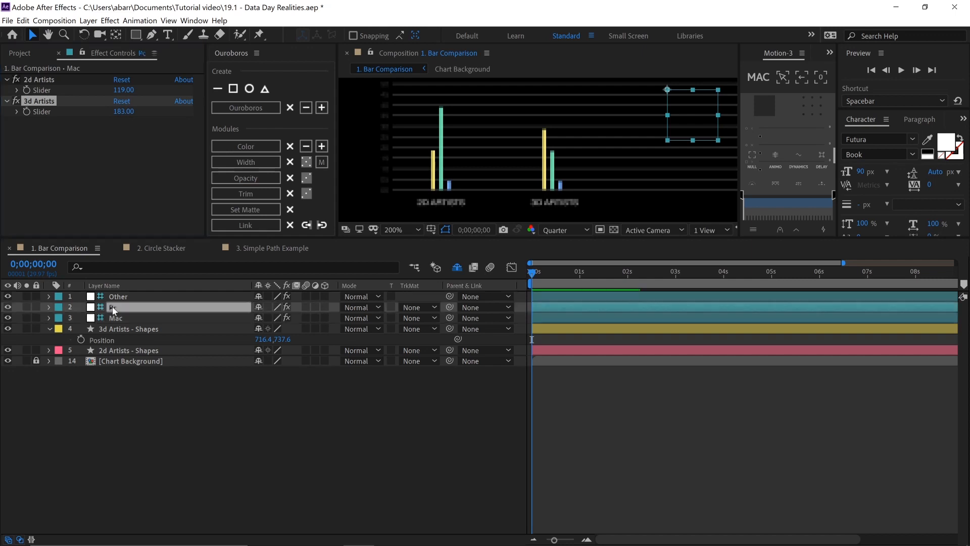
left_click_drag(128, 112, 109, 110)
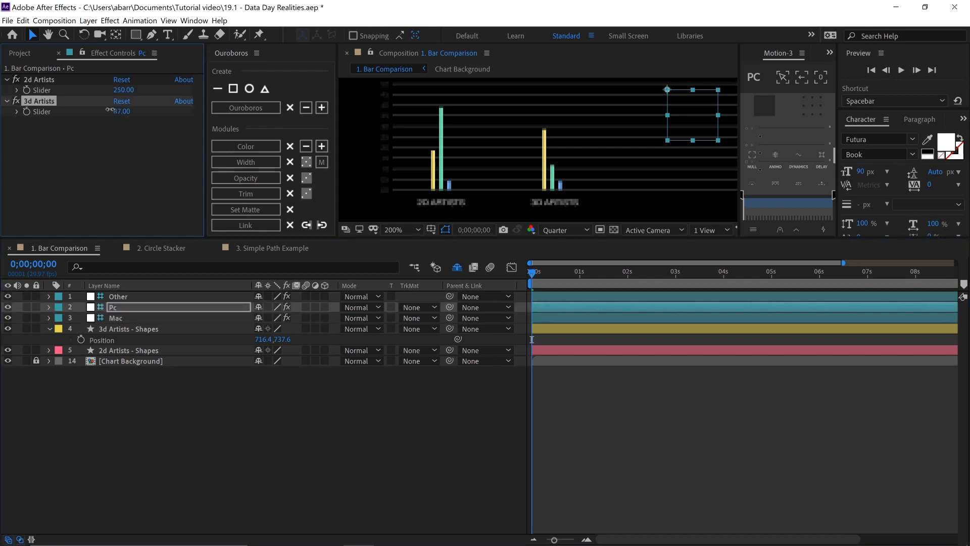
Raise the Other null's 3d Artists slider
left_click(119, 297)
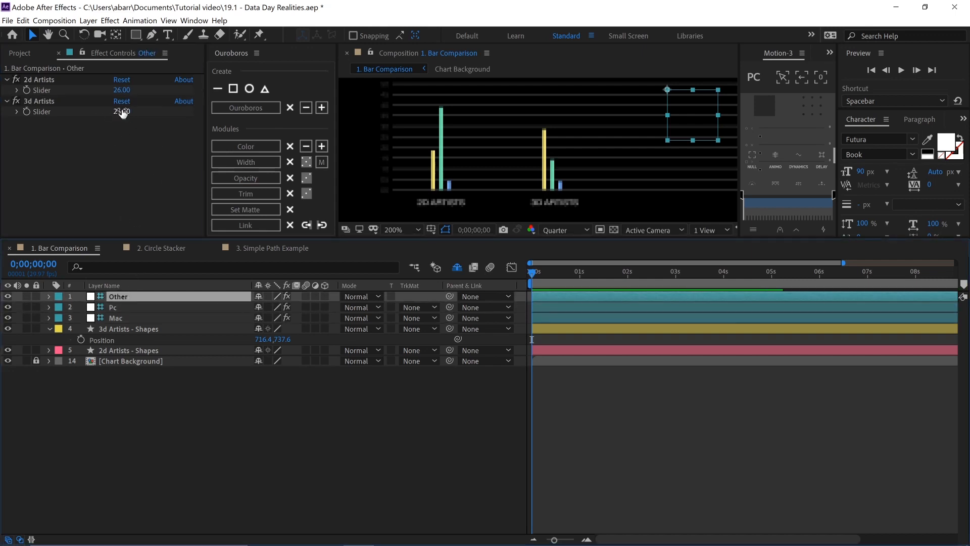
left_click_drag(121, 112, 101, 108)
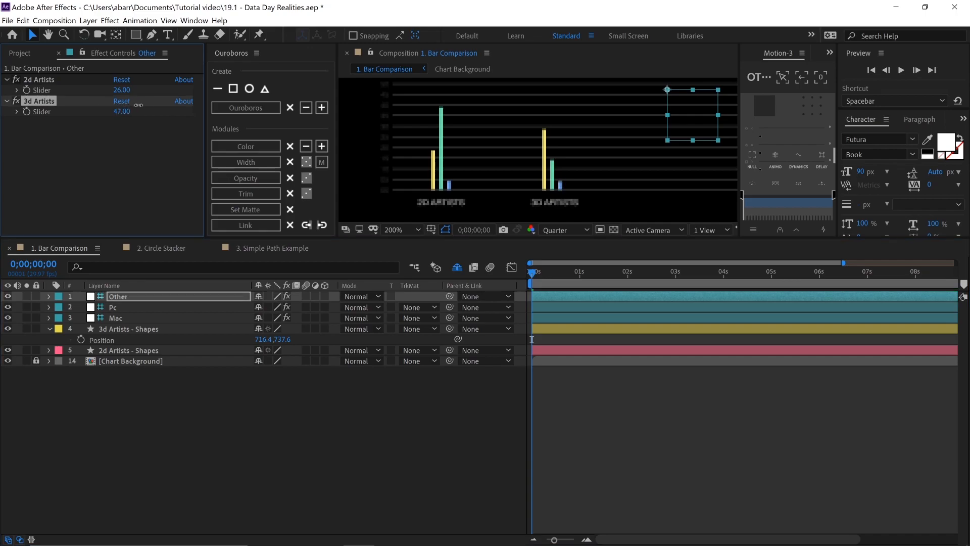
left_click_drag(138, 105, 158, 106)
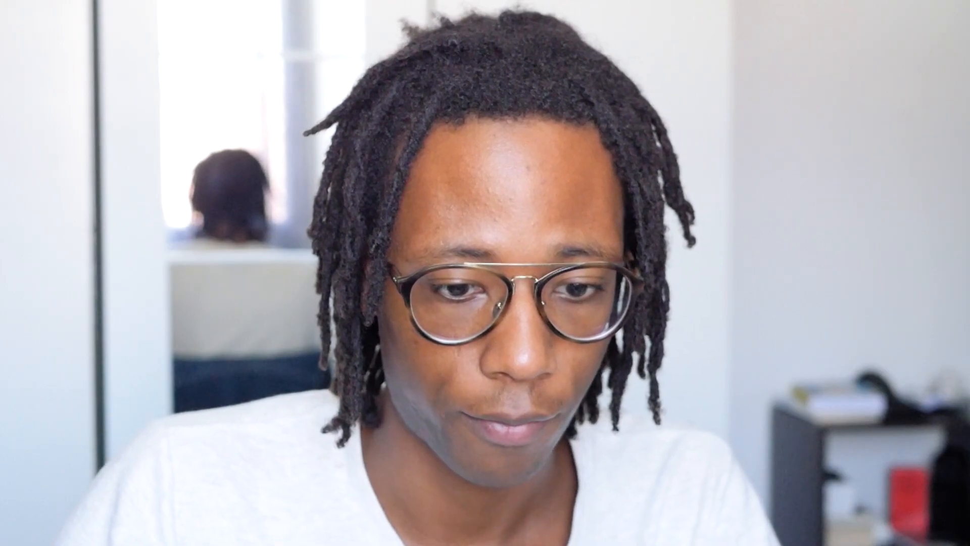